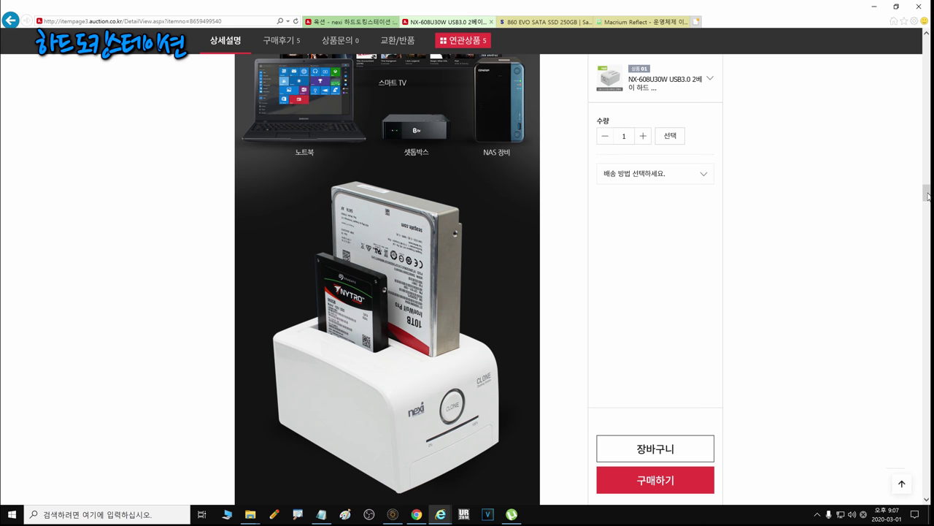
# Examine the NX-608U30W docking station's product page down to the instructions for getting a new hard disk volume recognized
pyautogui.moveTo(928, 196); pyautogui.dragTo(930, 219)
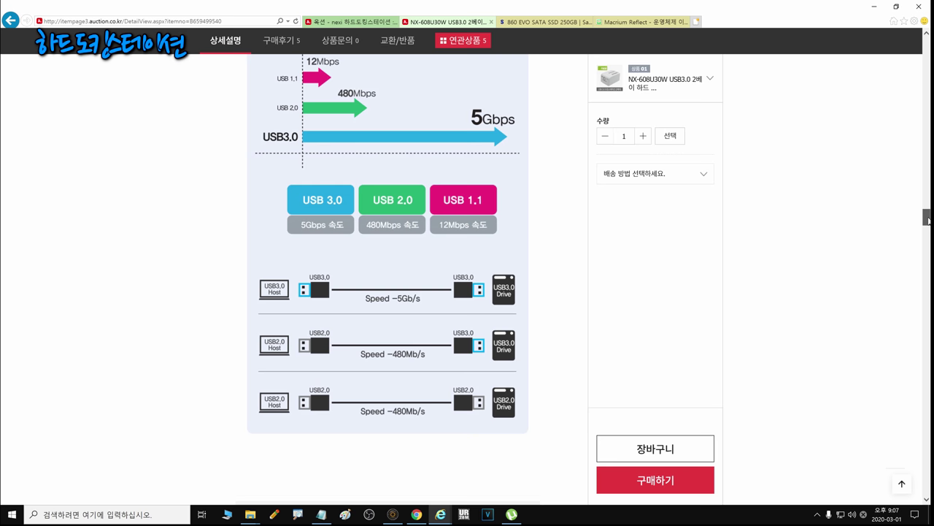
pyautogui.scroll(-9, 928, 219)
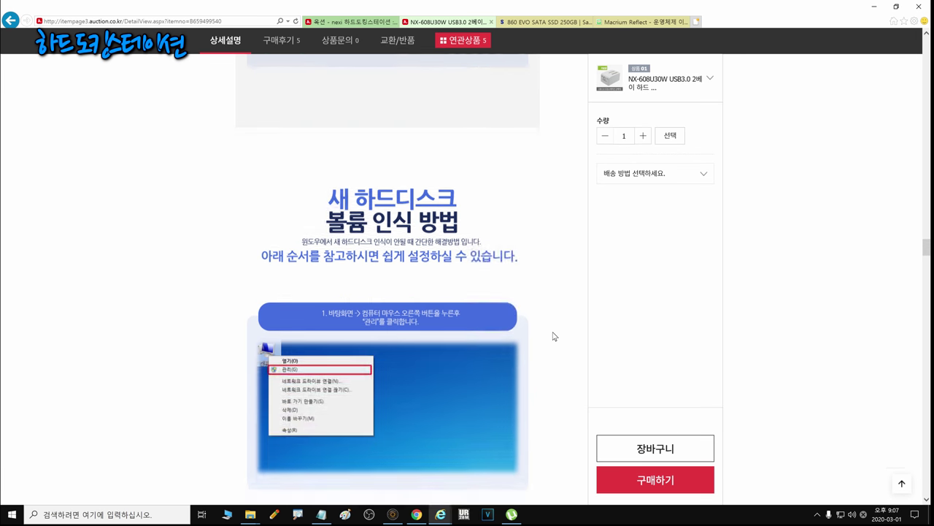
pyautogui.scroll(-1, 554, 337)
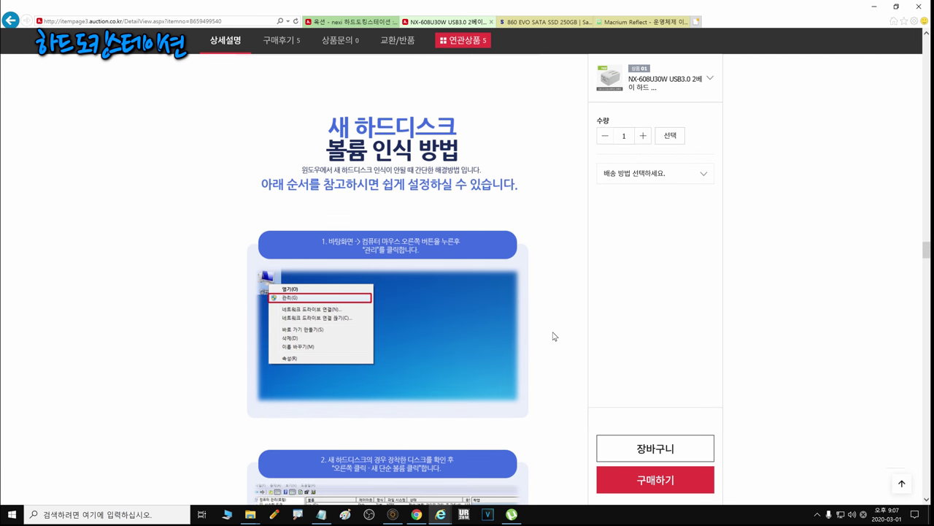
pyautogui.scroll(-3, 554, 336)
pyautogui.scroll(1, 552, 333)
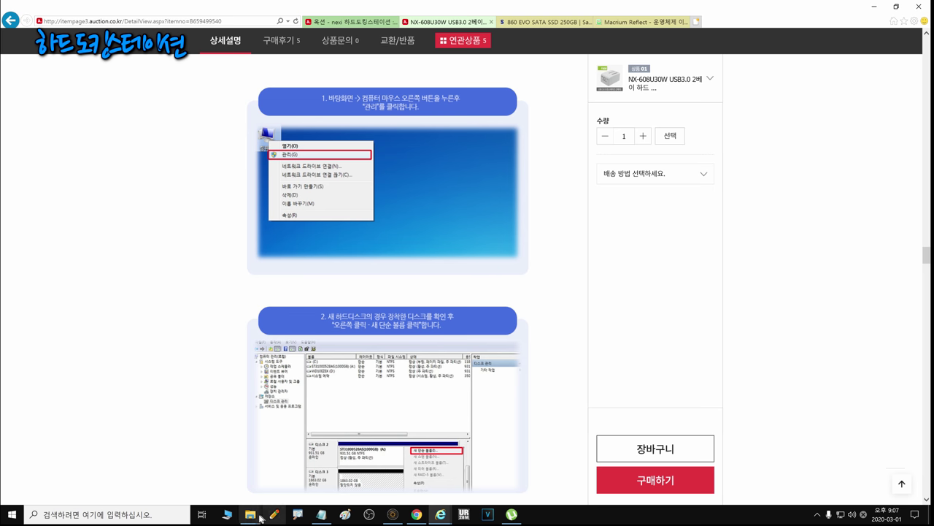
# Bring up the screen recording showing Disk Management and look at the unallocated 118.16 GB area on disk 5
pyautogui.moveTo(250, 514)
pyautogui.click(323, 444)
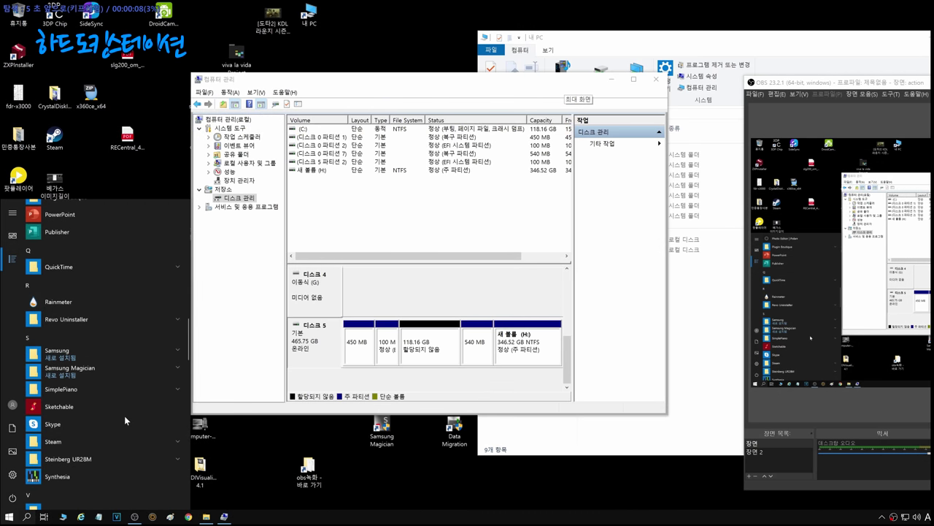
pyautogui.scroll(-3, 124, 416)
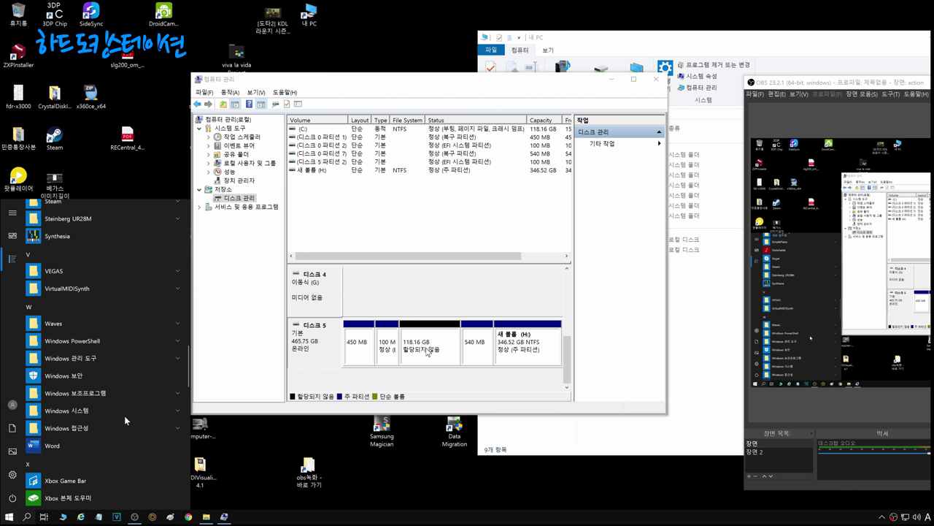
pyautogui.click(427, 351)
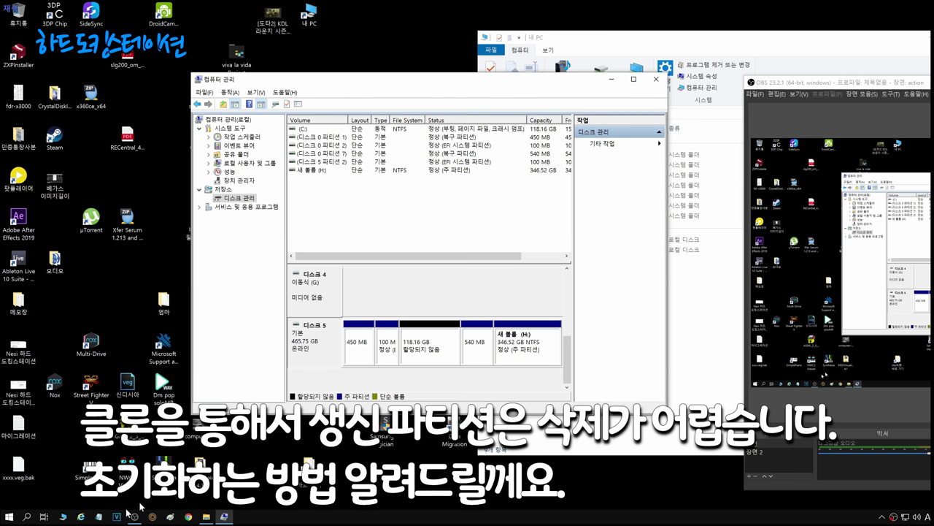
# Run Command Prompt as administrator from the Windows System programs and start diskpart
pyautogui.press('super')
pyautogui.scroll(-10, 124, 408)
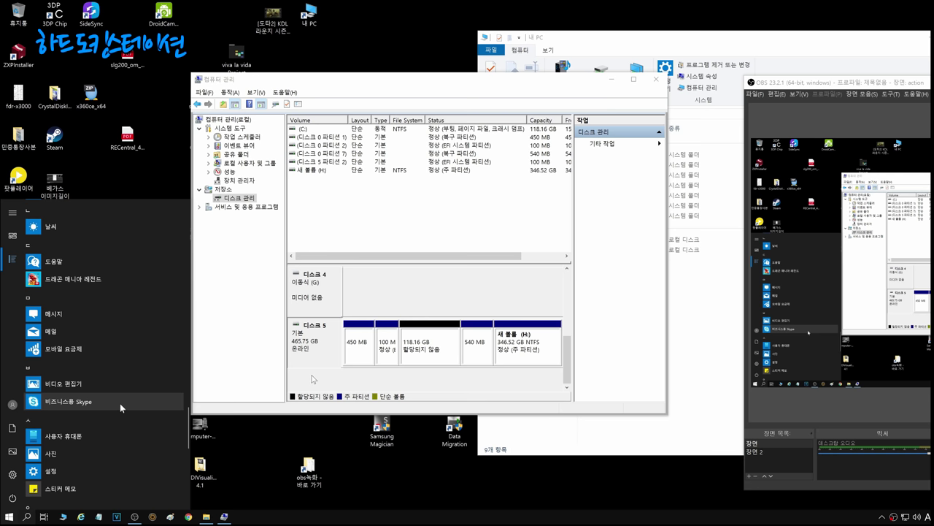
pyautogui.scroll(6, 120, 403)
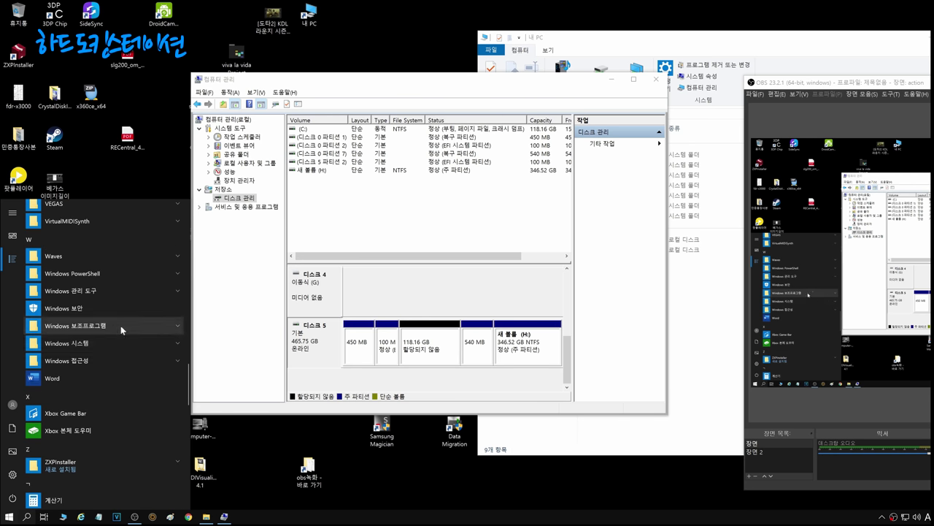
pyautogui.click(132, 342)
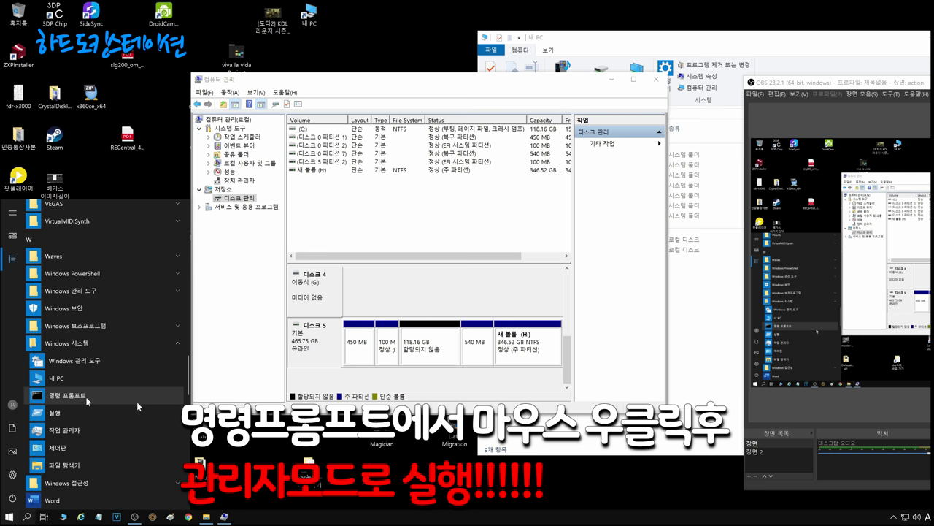
pyautogui.rightClick(136, 402)
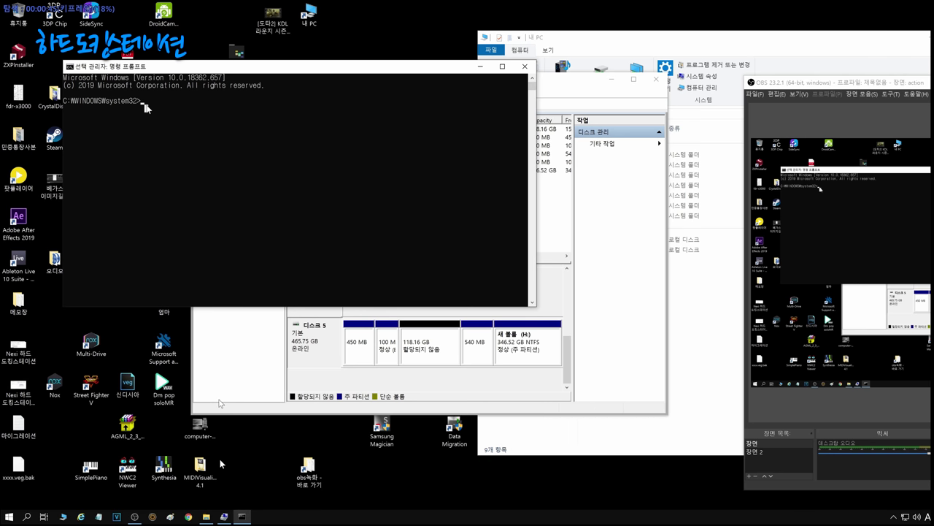
pyautogui.write('diskpart')
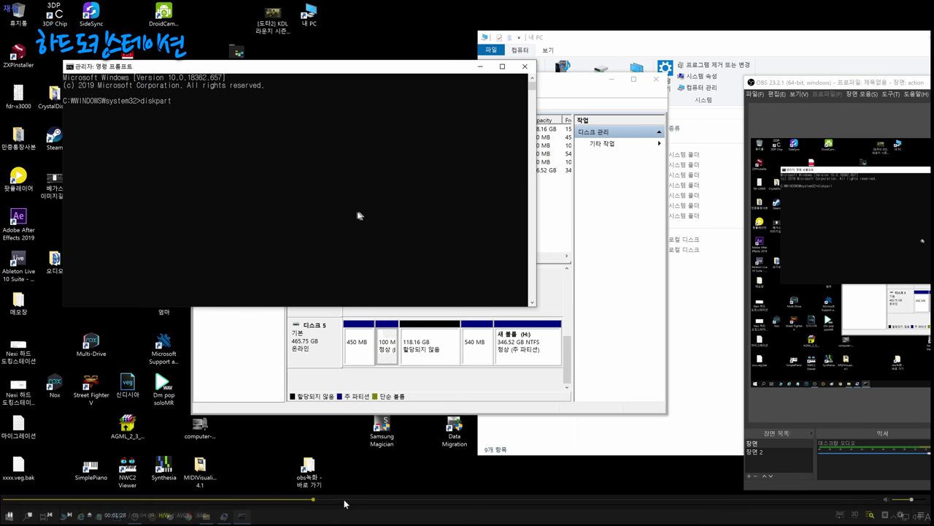
pyautogui.press('Return')
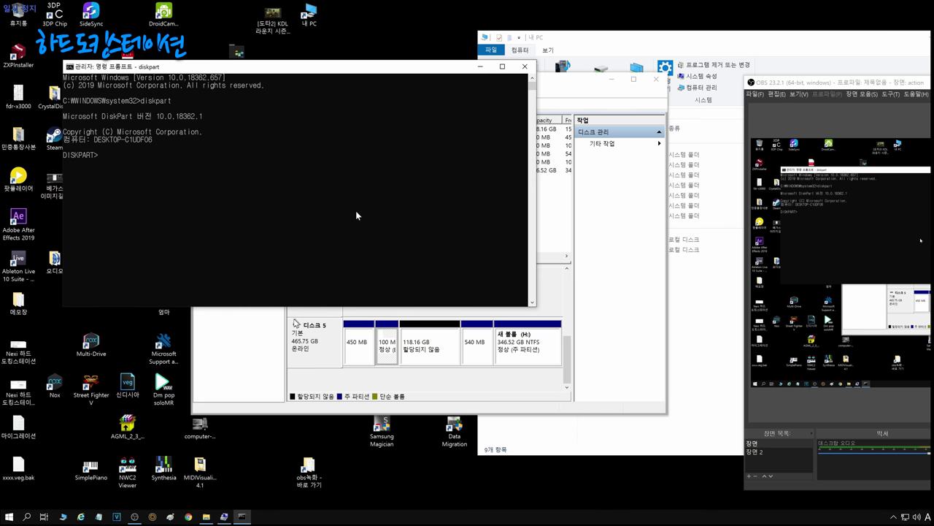
# Skip forward in the recording through selecting disk 5, listing its partitions and deleting partitions 1 and 2 with override
pyautogui.press('Right')
pyautogui.press('Right')
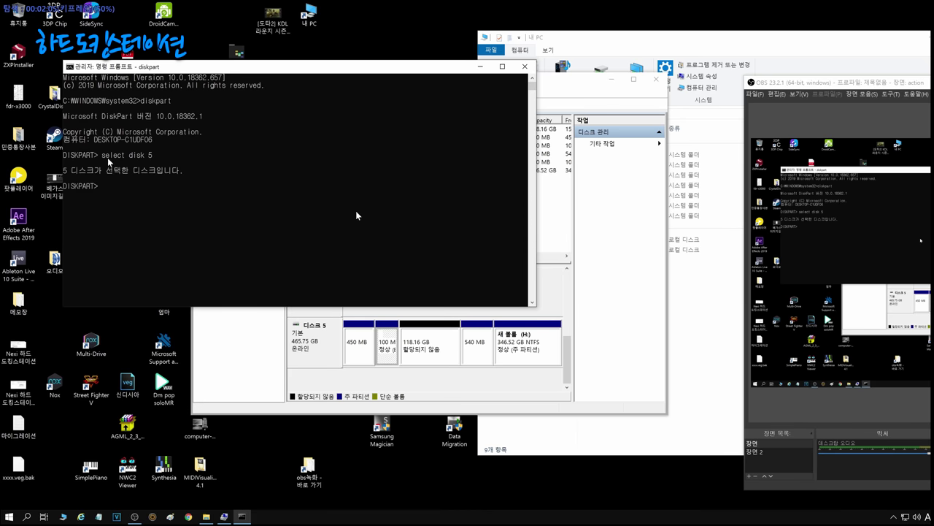
pyautogui.press('Right')
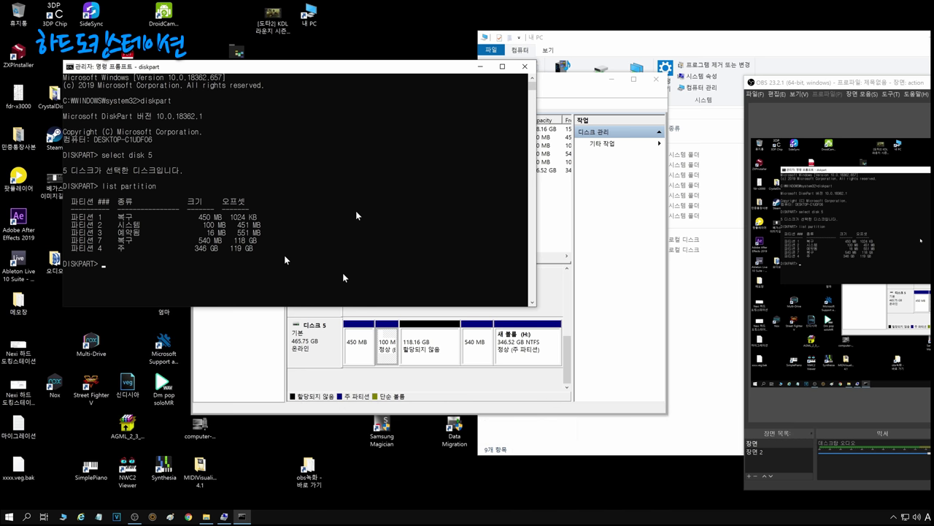
pyautogui.press('Right')
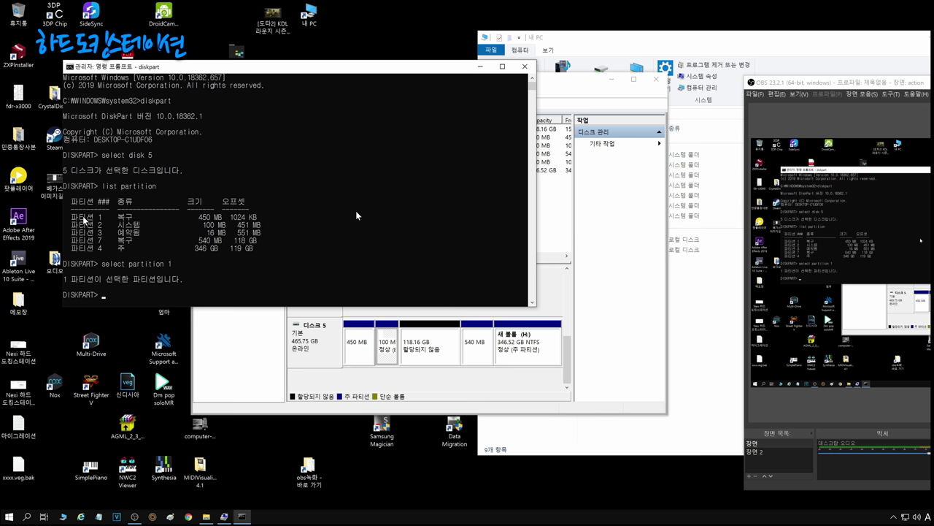
pyautogui.press('Right')
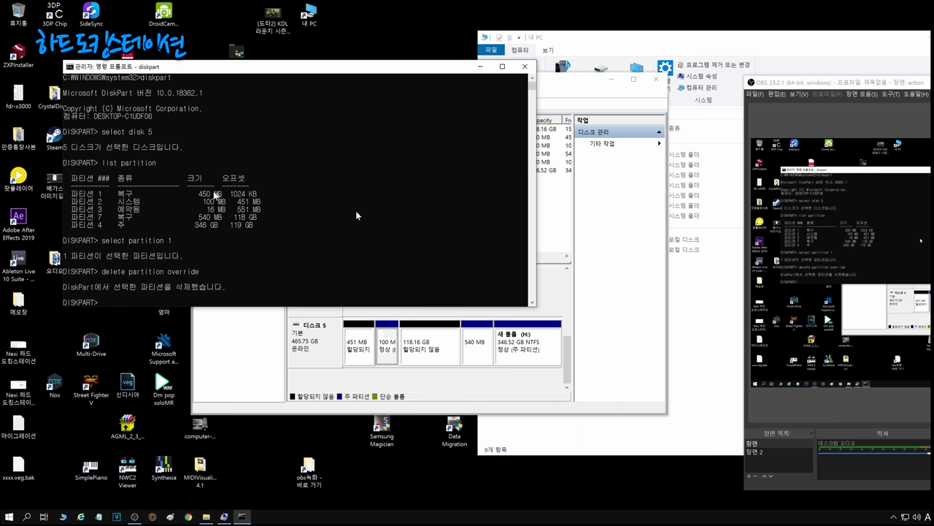
pyautogui.press('space')
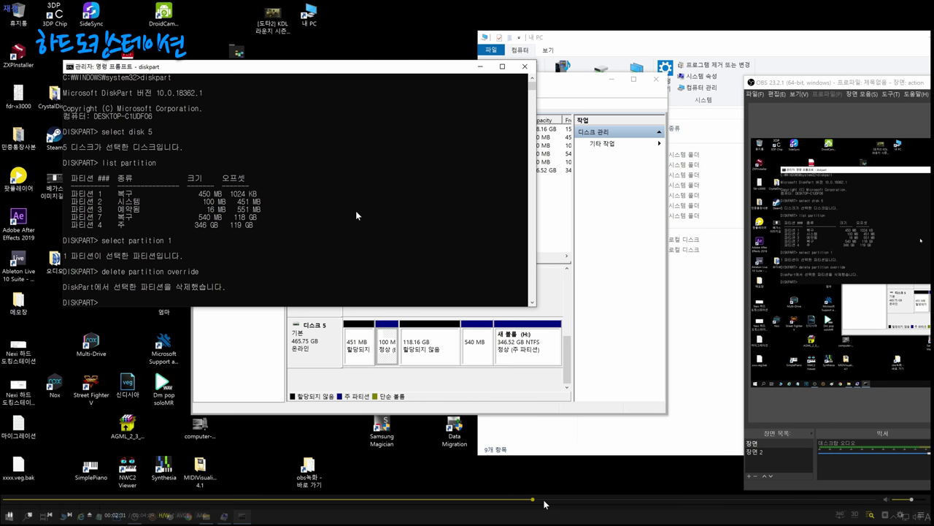
pyautogui.press('space')
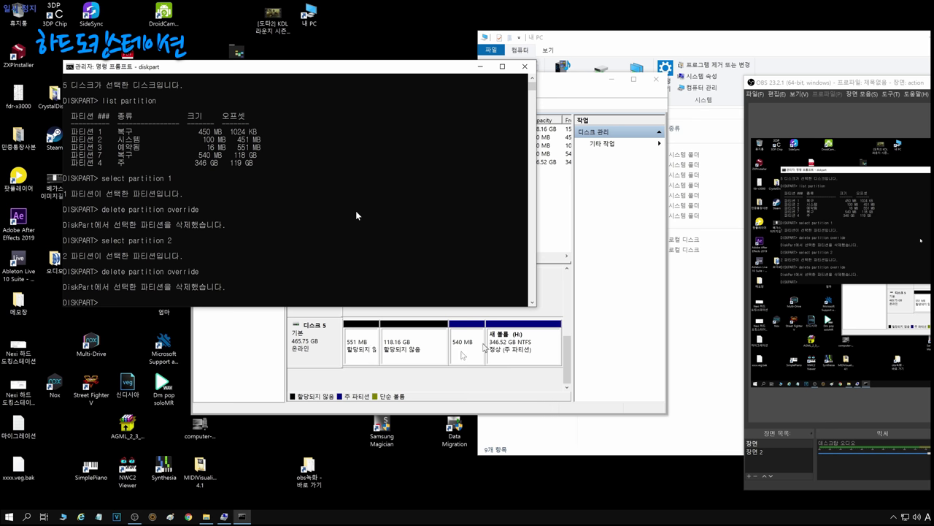
# Seek through the recording to review the remaining partition deletions on disk 5 and the creation of a new simple volume
pyautogui.click(684, 502)
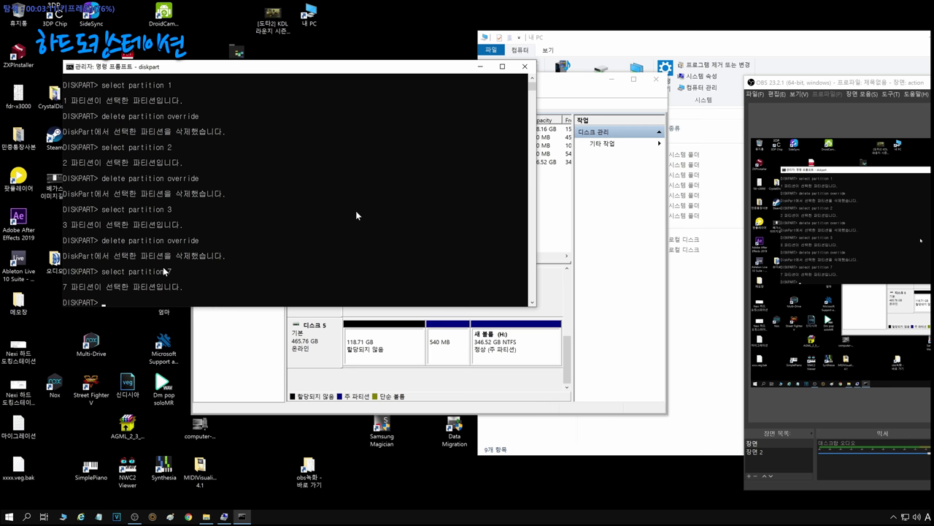
pyautogui.press('Left')
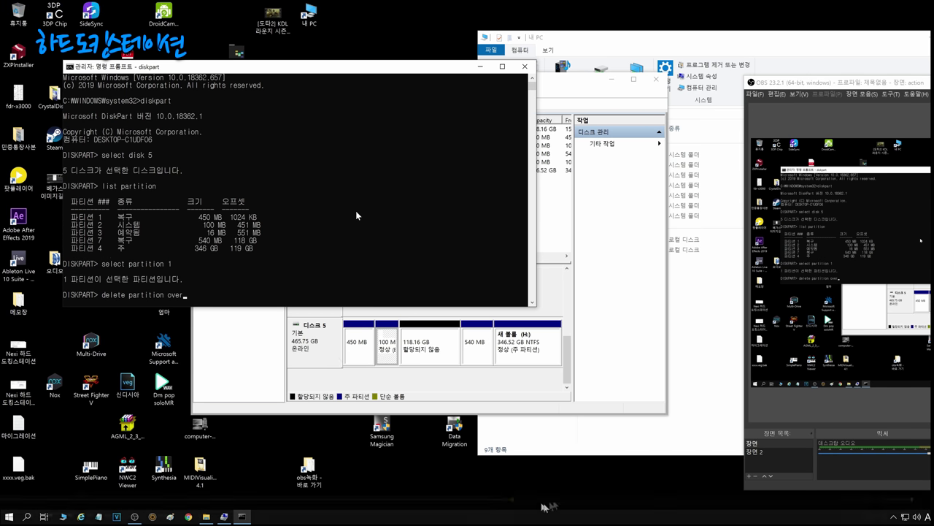
pyautogui.click(588, 500)
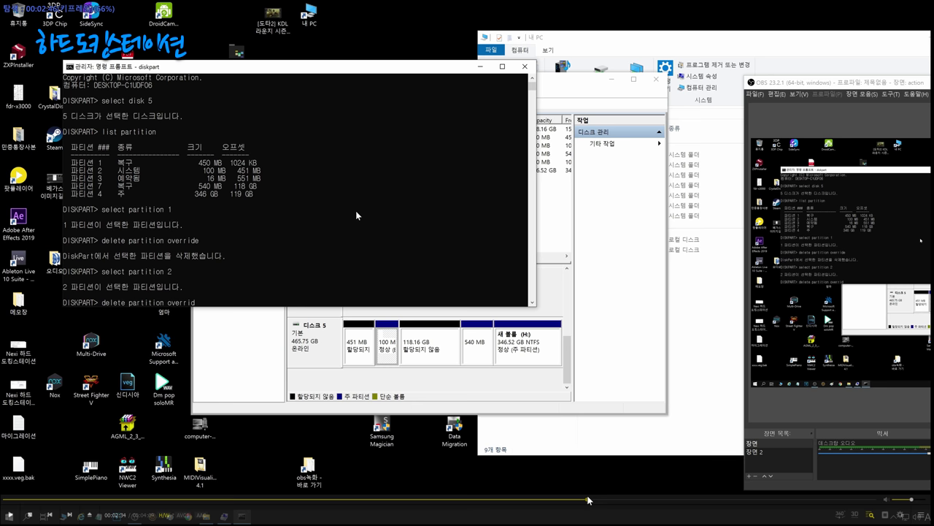
pyautogui.press('Right')
pyautogui.press('Right')
pyautogui.press('Right')
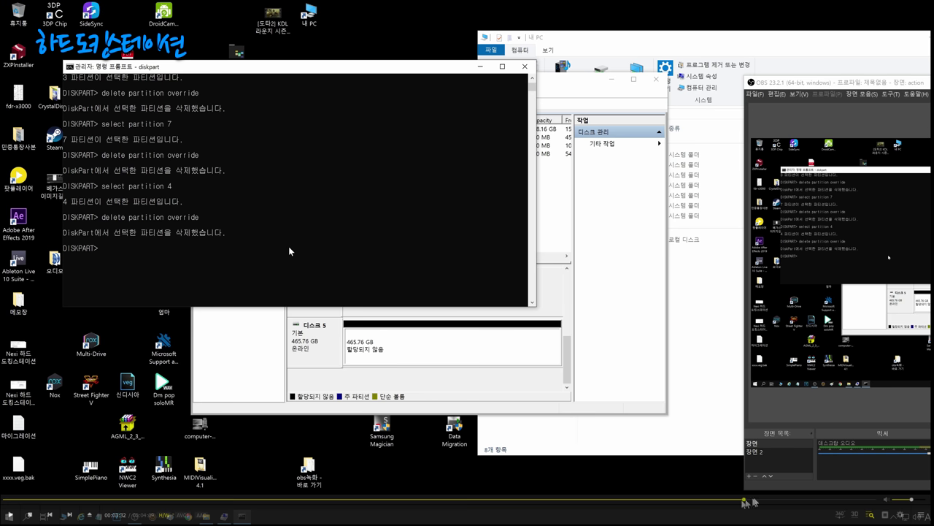
pyautogui.click(799, 502)
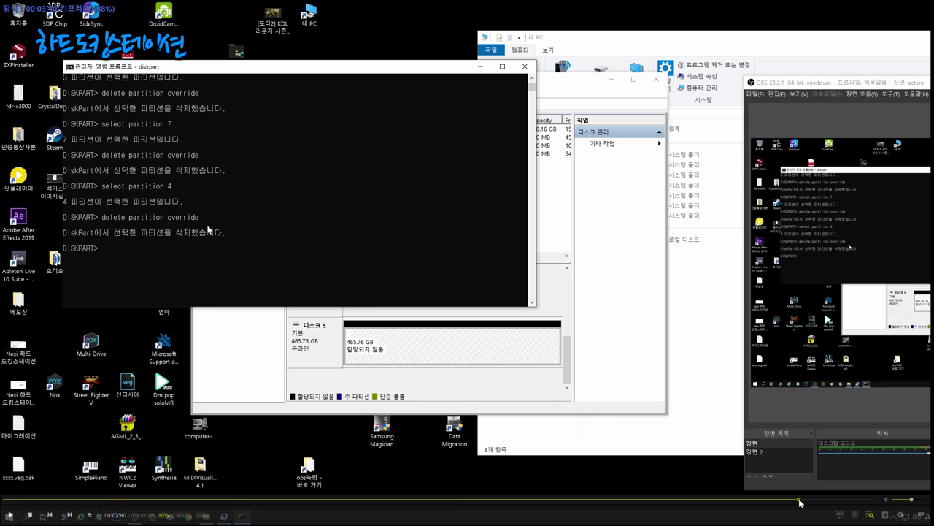
pyautogui.click(824, 504)
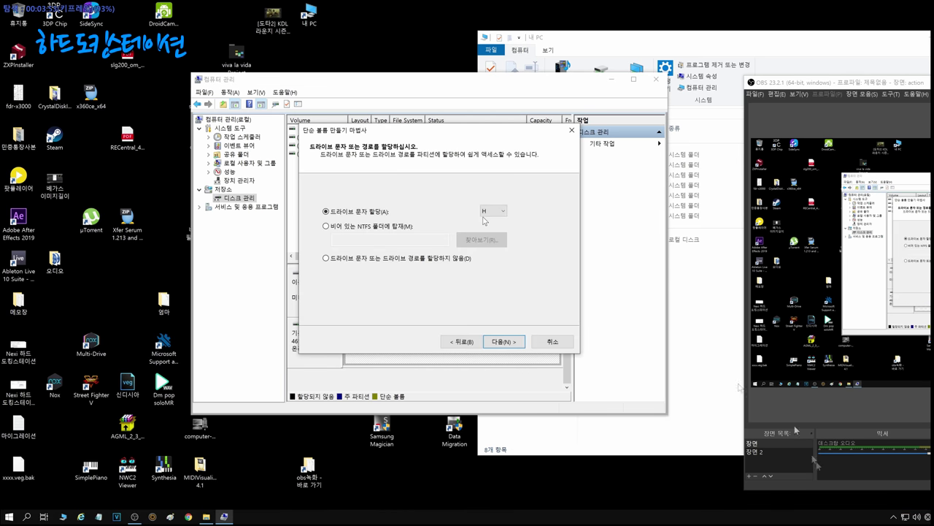
pyautogui.moveTo(843, 502)
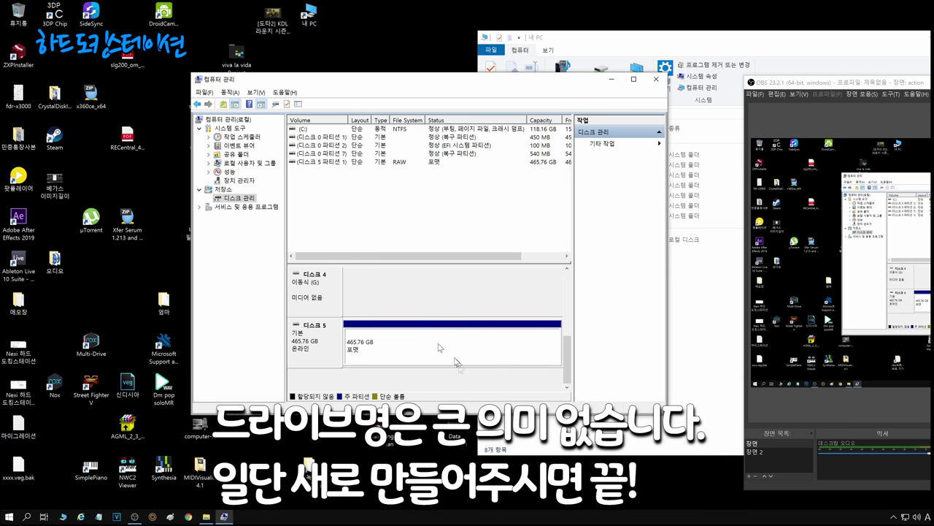
pyautogui.moveTo(803, 501)
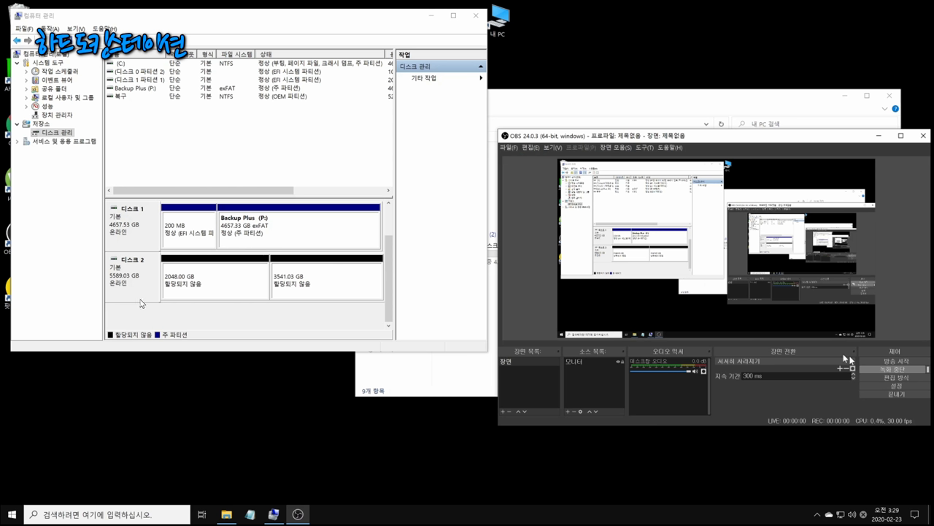
# Play the second recording from its start through converting disk 2 to a GPT disk
pyautogui.click(60, 500)
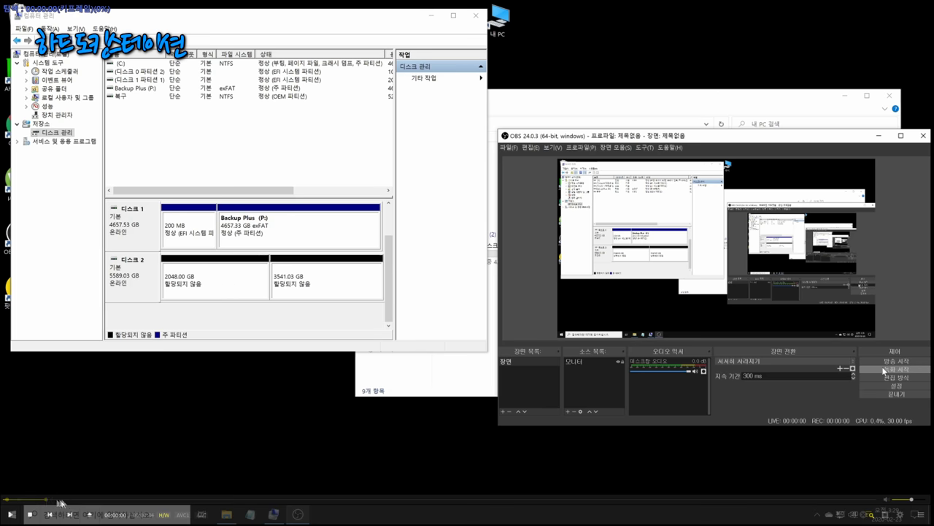
pyautogui.click(127, 499)
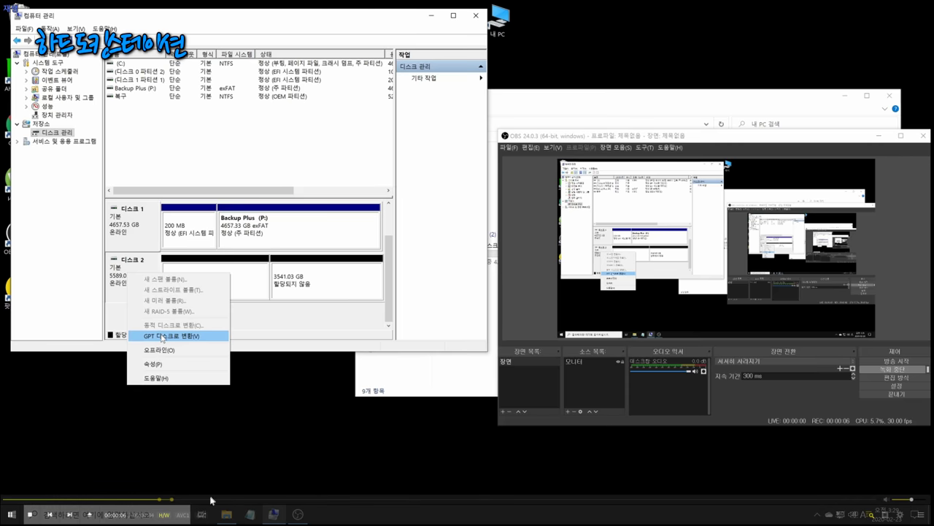
pyautogui.click(163, 335)
pyautogui.moveTo(262, 500)
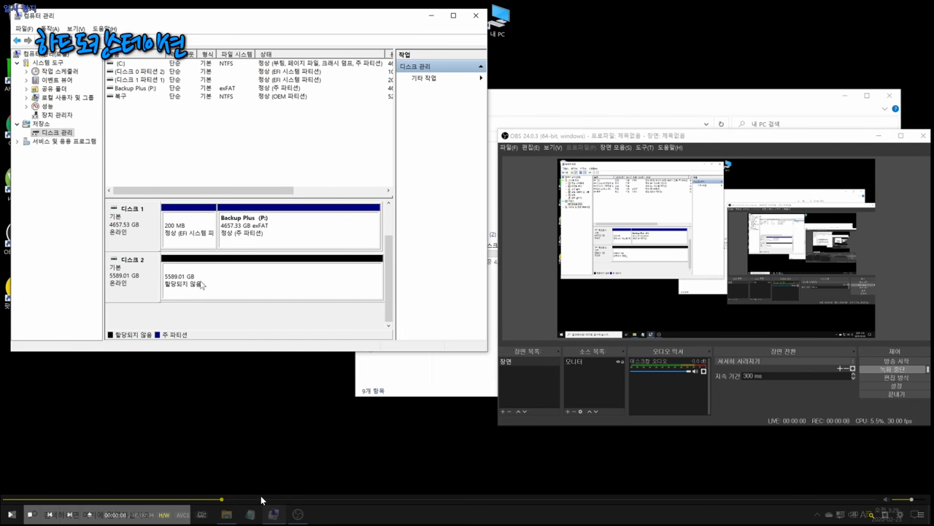
# Skip through the creation of a simple volume with drive letter K on disk 2, and close the video player
pyautogui.click(406, 500)
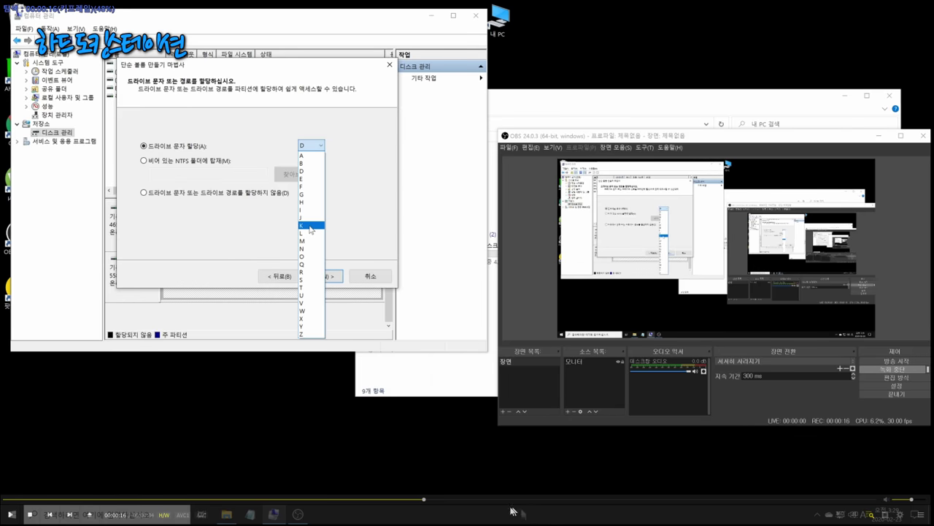
pyautogui.click(662, 500)
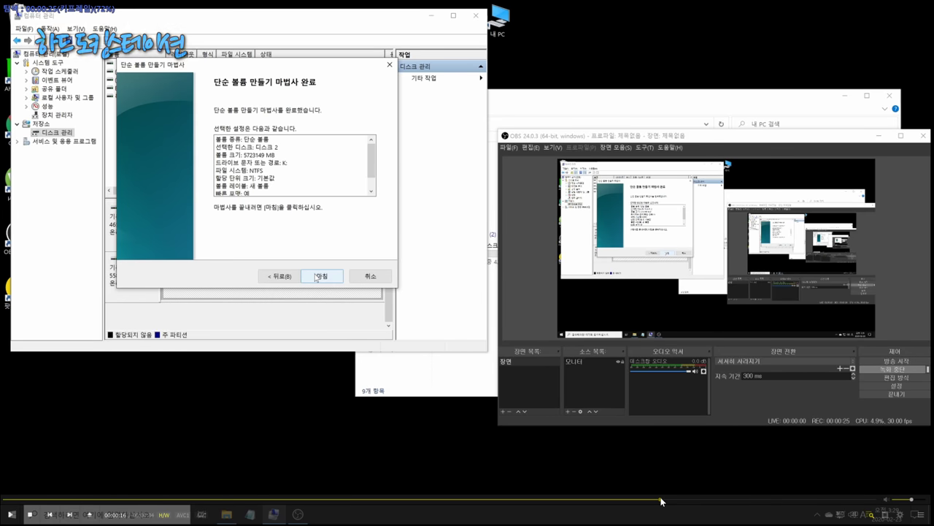
pyautogui.click(714, 500)
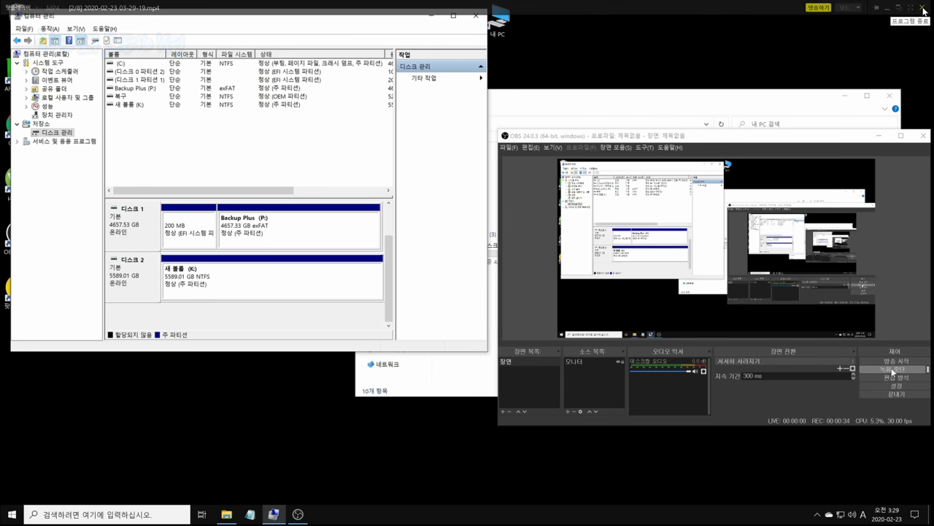
pyautogui.click(924, 9)
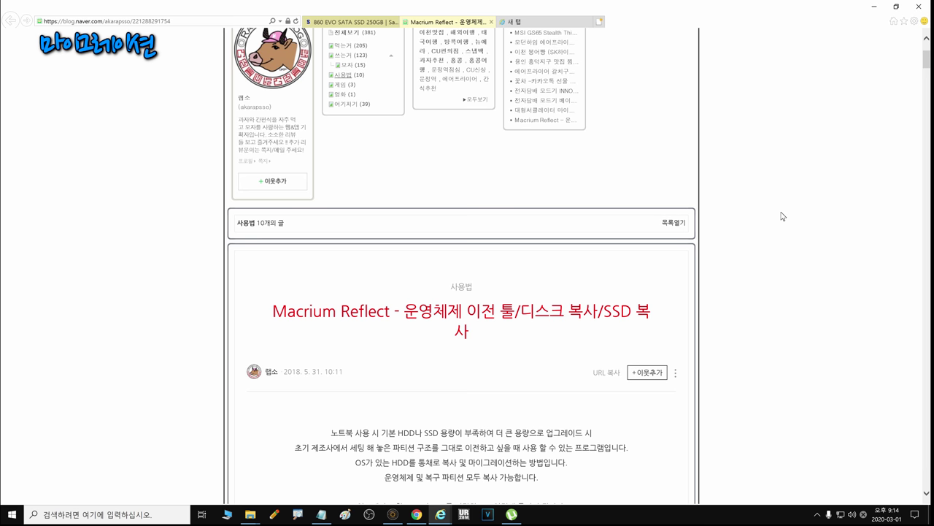
# Skim the Macrium Reflect blog post from the program introduction to the clone completion section and return to its beginning
pyautogui.scroll(-3, 821, 175)
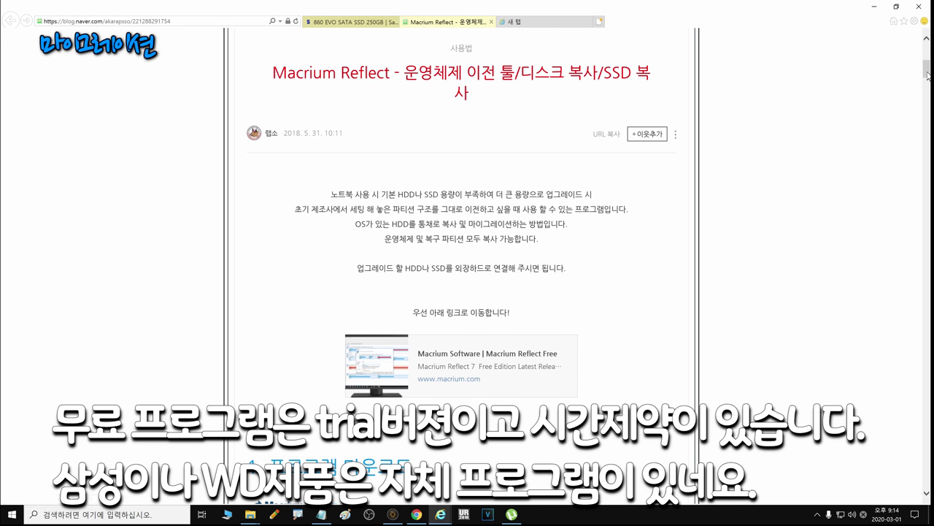
pyautogui.moveTo(928, 72); pyautogui.dragTo(917, 294)
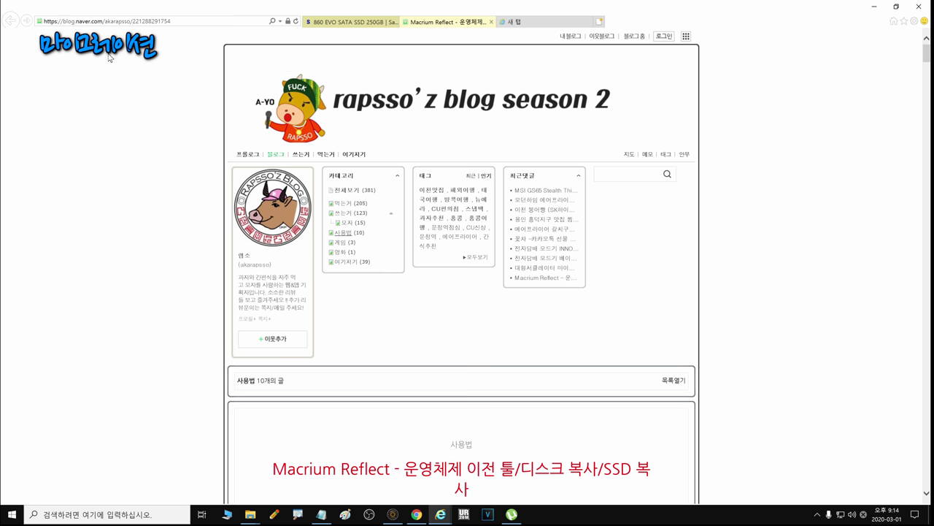
pyautogui.moveTo(925, 53); pyautogui.dragTo(922, 391)
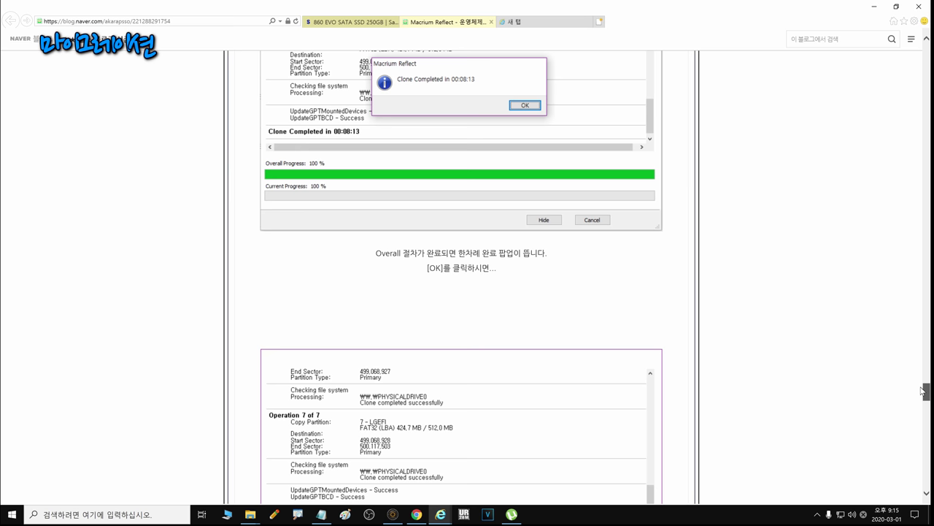
pyautogui.moveTo(923, 391); pyautogui.dragTo(925, 55)
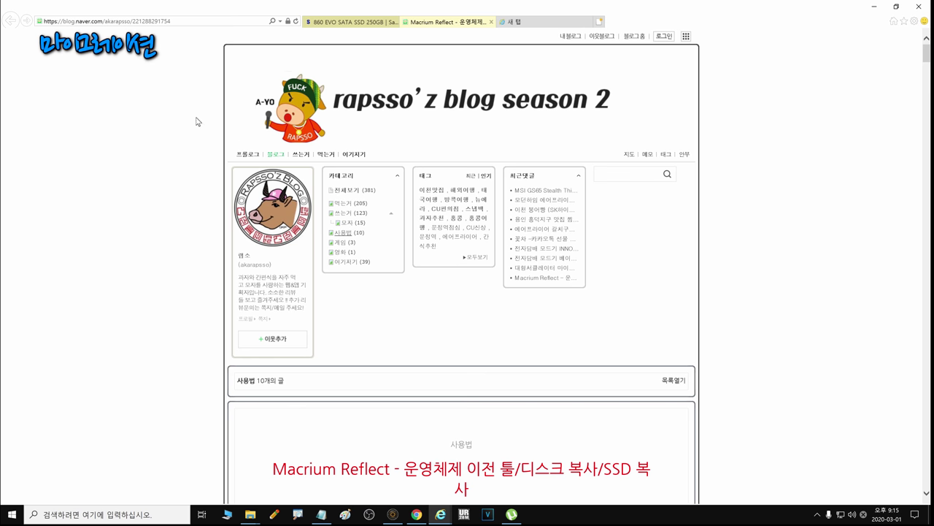
# Switch to Samsung's 860 EVO SATA SSD 250GB support page and view the Magician and Data Migration Tool downloads
pyautogui.click(351, 22)
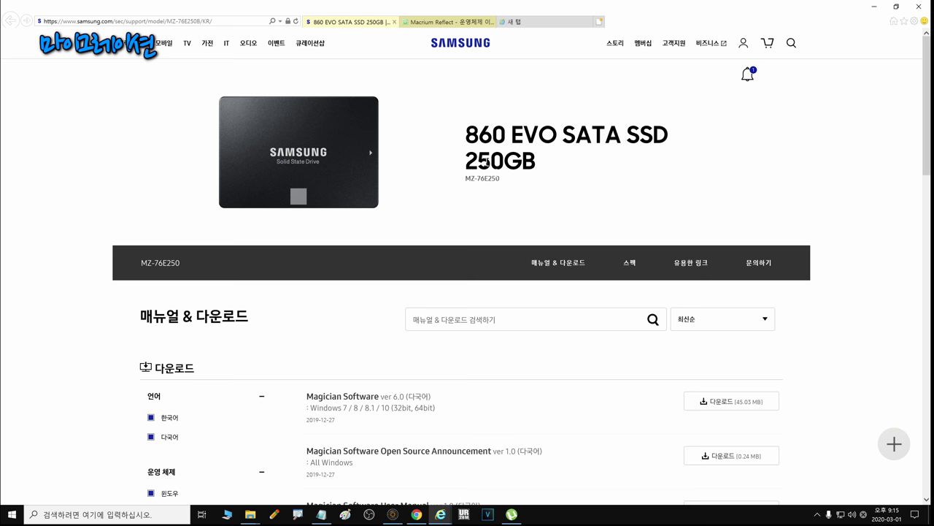
pyautogui.scroll(-3, 881, 161)
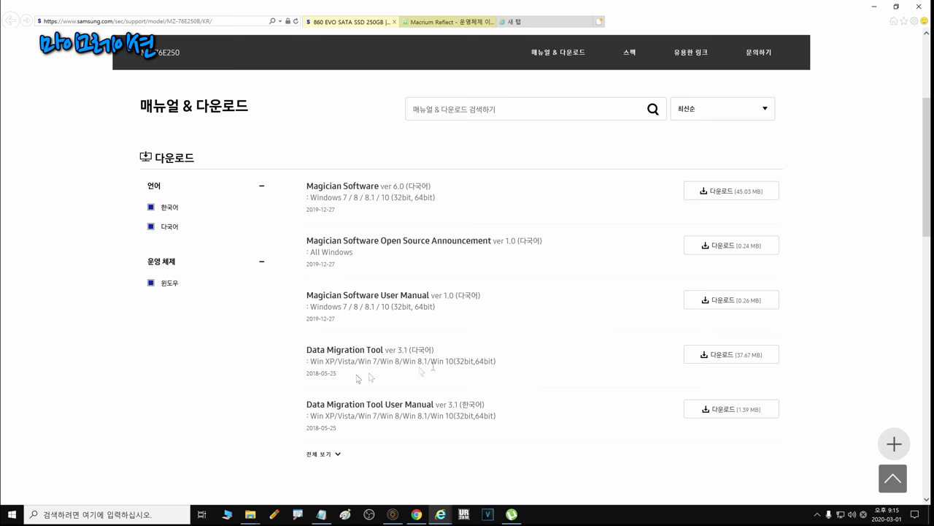